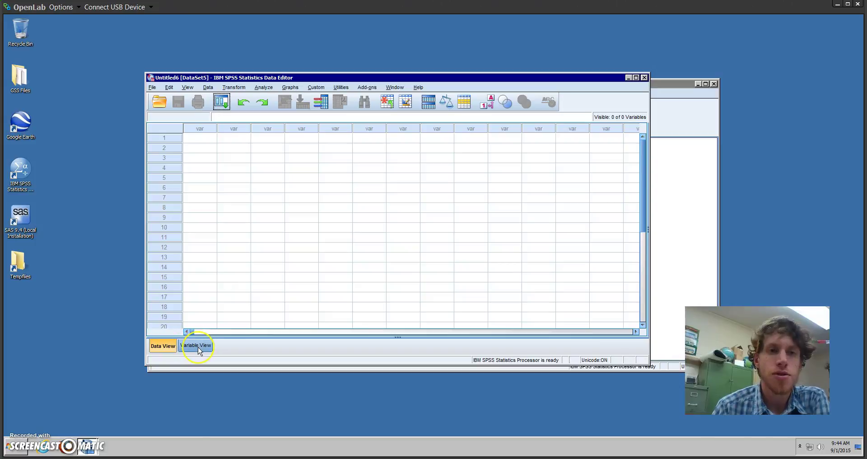
Define two variables named categories and frequencies in the empty dataset
{"action": "left_click", "coordinate": [196, 346]}
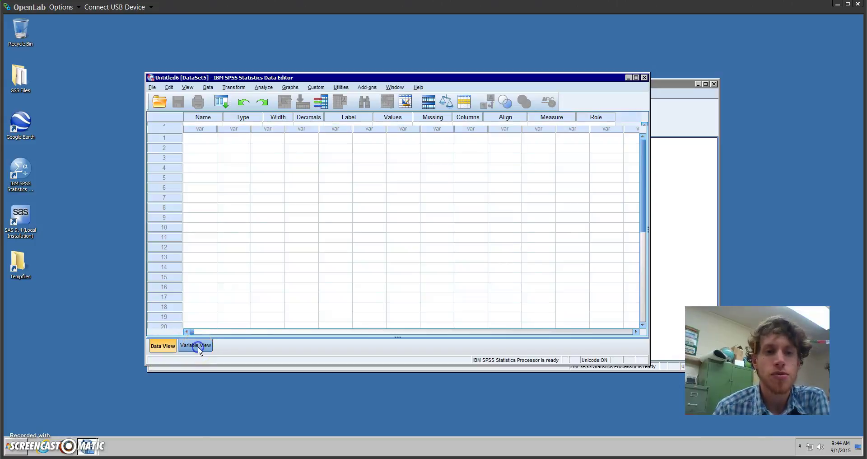
{"action": "left_click", "coordinate": [210, 129]}
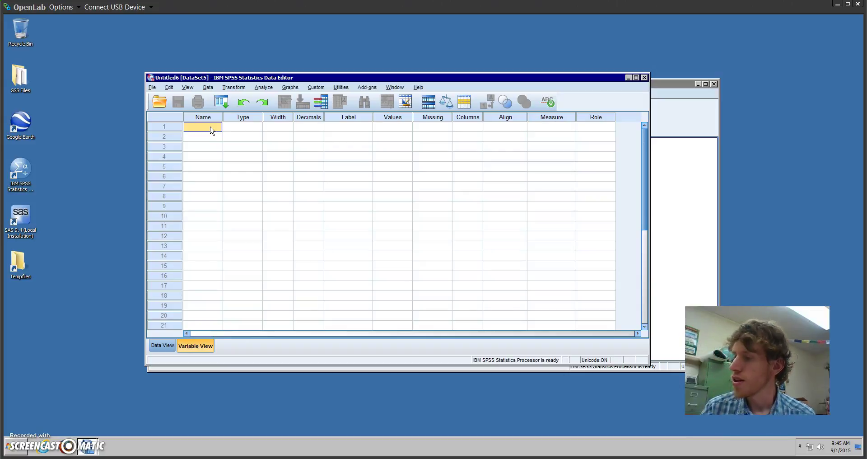
{"action": "type", "text": "categories"}
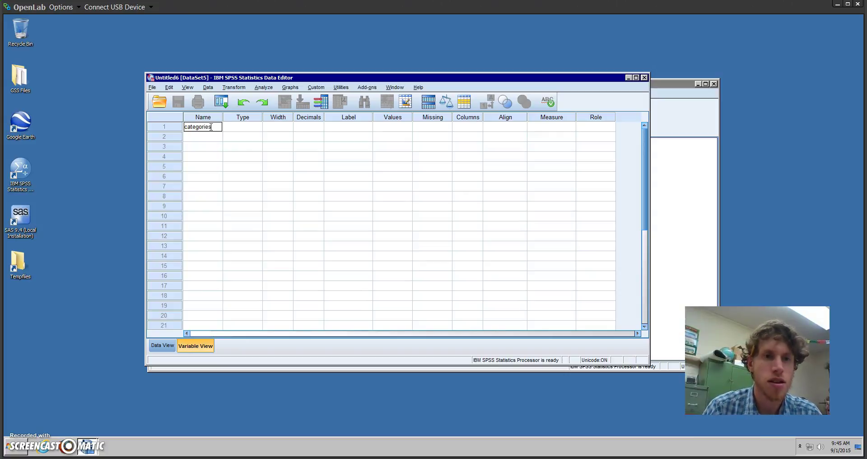
{"action": "key", "text": "Return"}
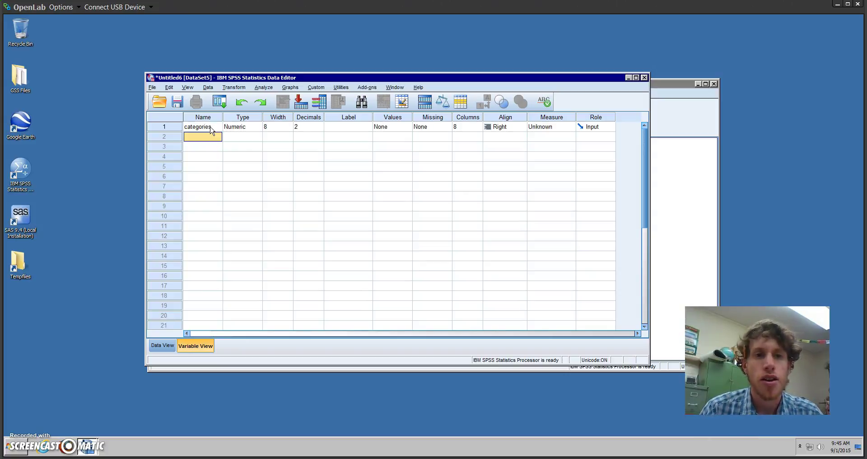
{"action": "type", "text": "frequencies"}
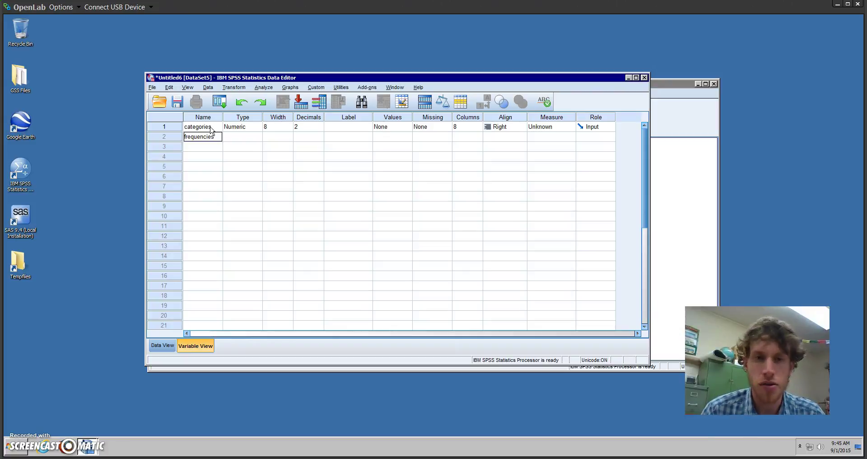
{"action": "key", "text": "Return"}
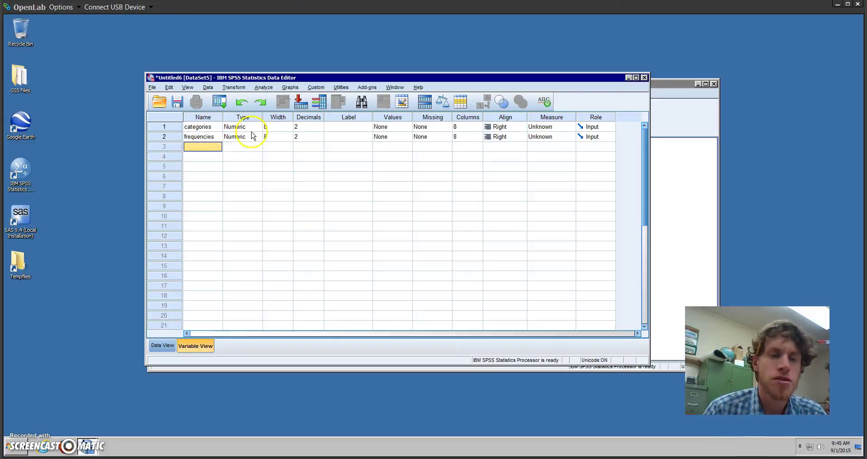
Set the number of decimals to 0 for both the categories and frequencies variables
{"action": "left_click", "coordinate": [307, 128]}
{"action": "left_click", "coordinate": [319, 129]}
{"action": "left_click", "coordinate": [320, 129]}
{"action": "left_click", "coordinate": [316, 139]}
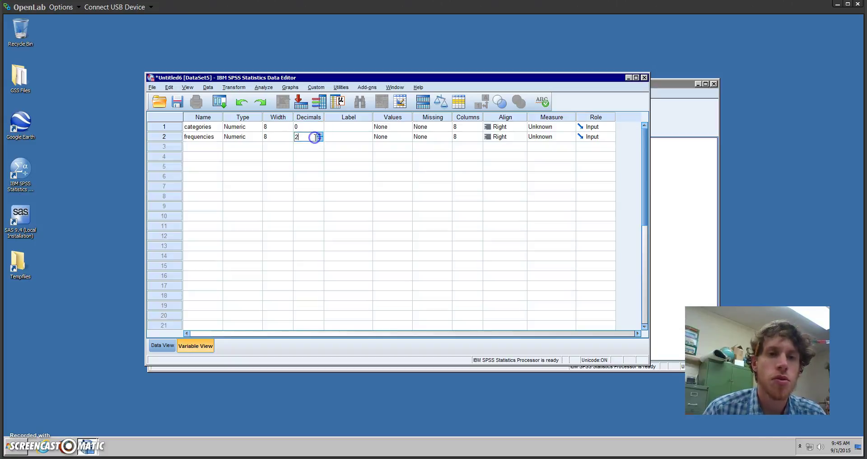
{"action": "left_click", "coordinate": [320, 138]}
{"action": "left_click", "coordinate": [320, 138]}
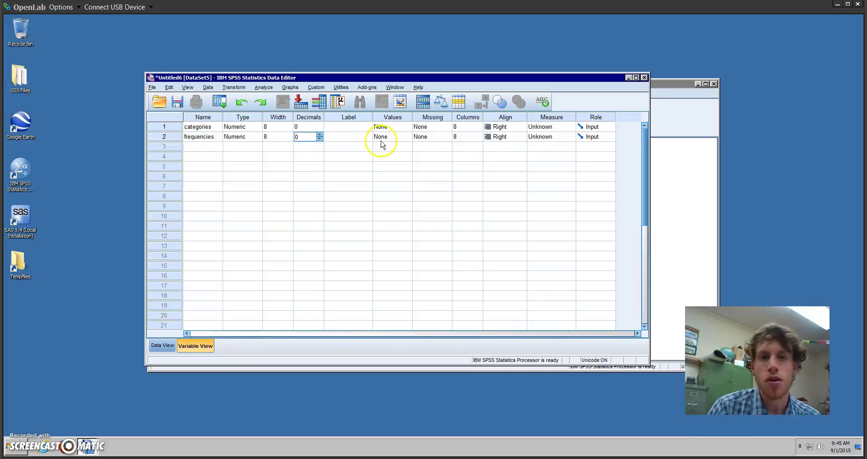
Add value labels to the categories variable: 1 as lean and 2 as healthy
{"action": "left_click", "coordinate": [399, 130]}
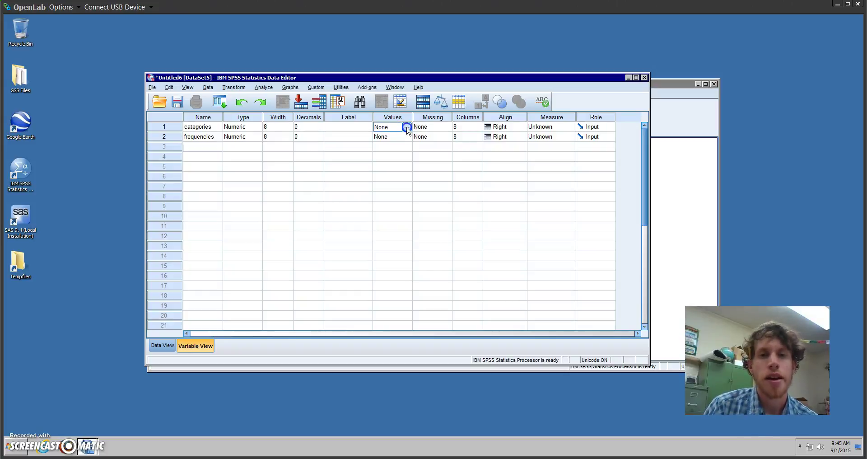
{"action": "left_click", "coordinate": [407, 129]}
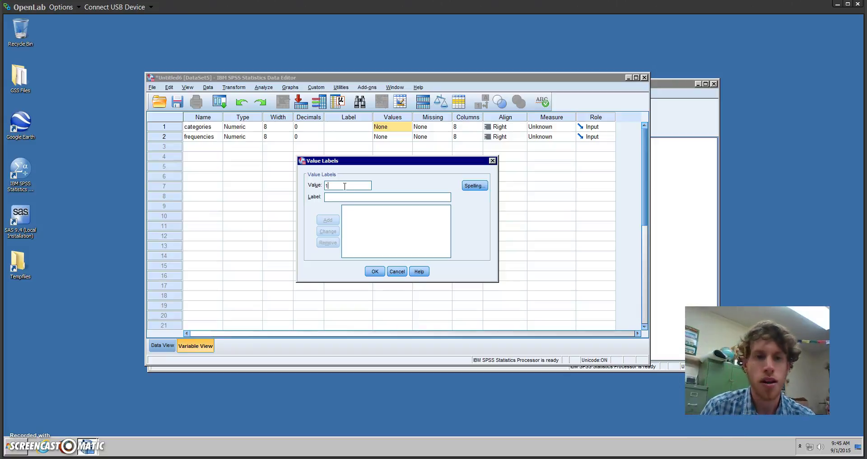
{"action": "left_click", "coordinate": [335, 197]}
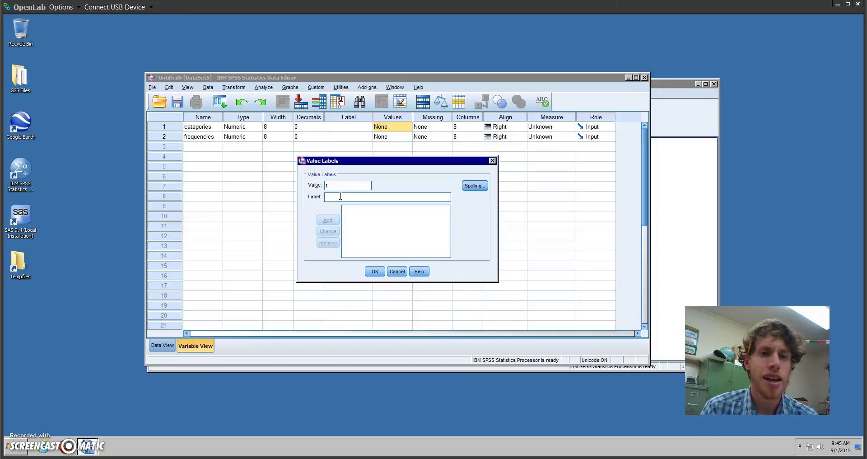
{"action": "type", "text": "lean"}
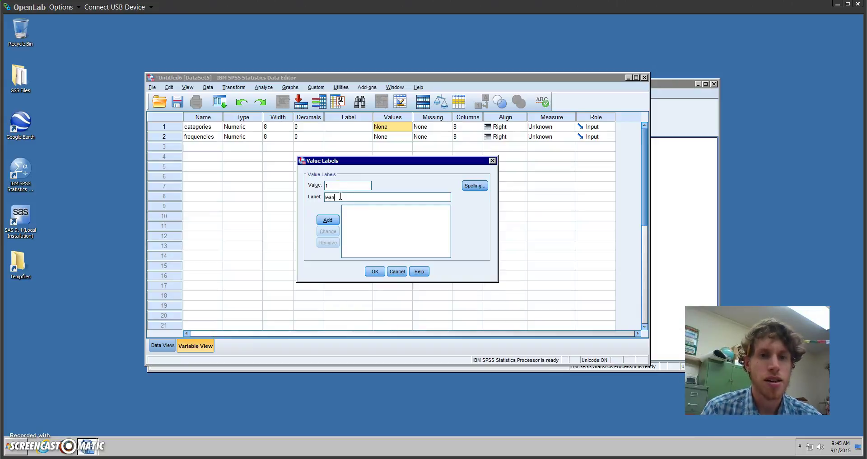
{"action": "left_click", "coordinate": [327, 220]}
{"action": "left_click", "coordinate": [349, 184]}
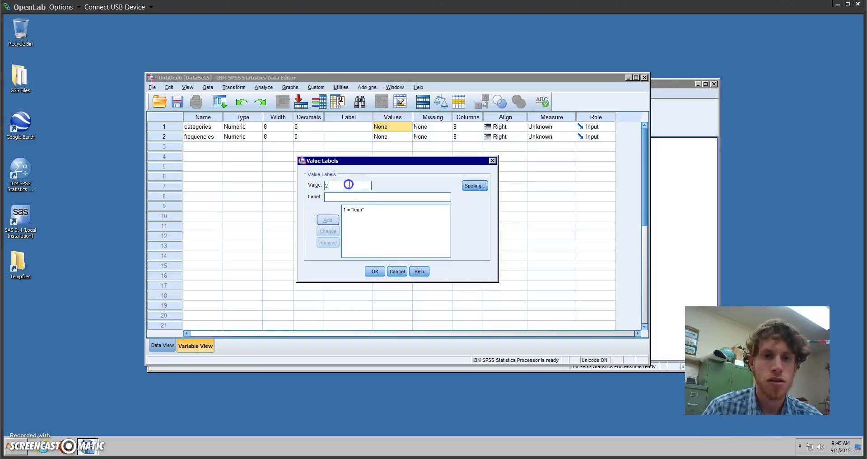
{"action": "left_click", "coordinate": [343, 197]}
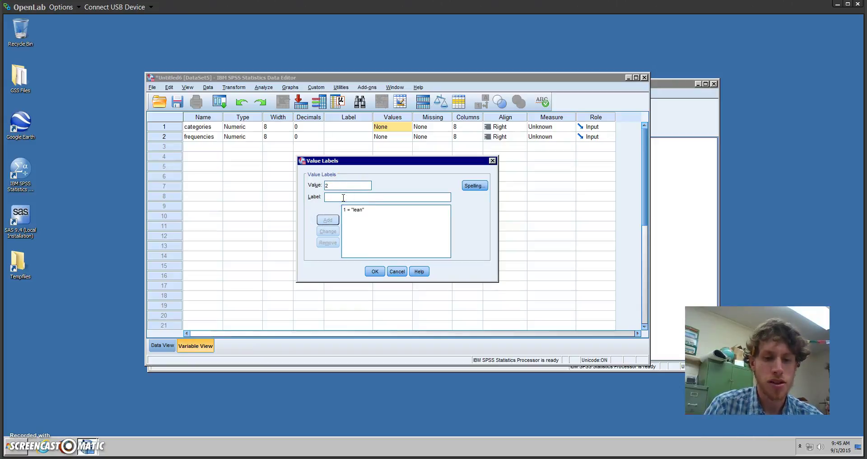
{"action": "type", "text": "healthy"}
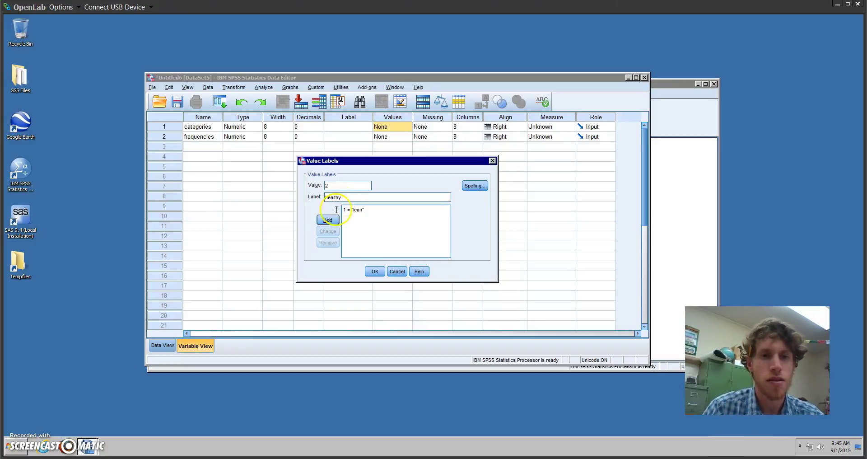
{"action": "left_click", "coordinate": [326, 220]}
Add the value labels 3 as overweight and 4 as obese, and apply the labels to categories
{"action": "left_click", "coordinate": [338, 195]}
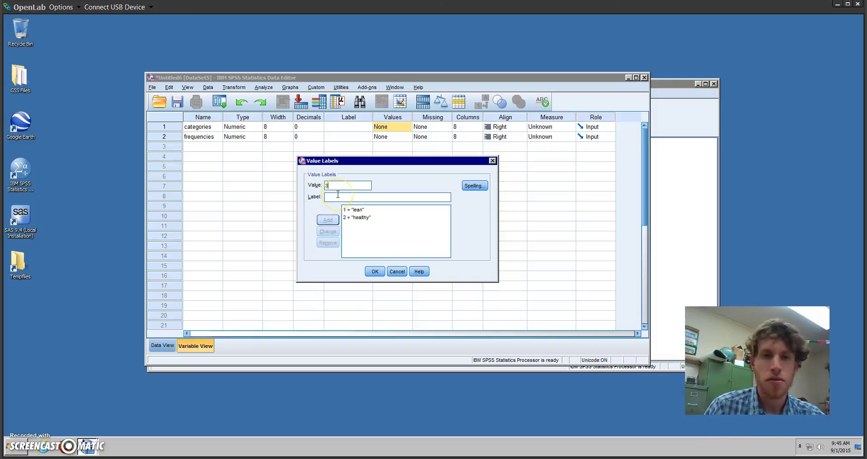
{"action": "type", "text": "overweight"}
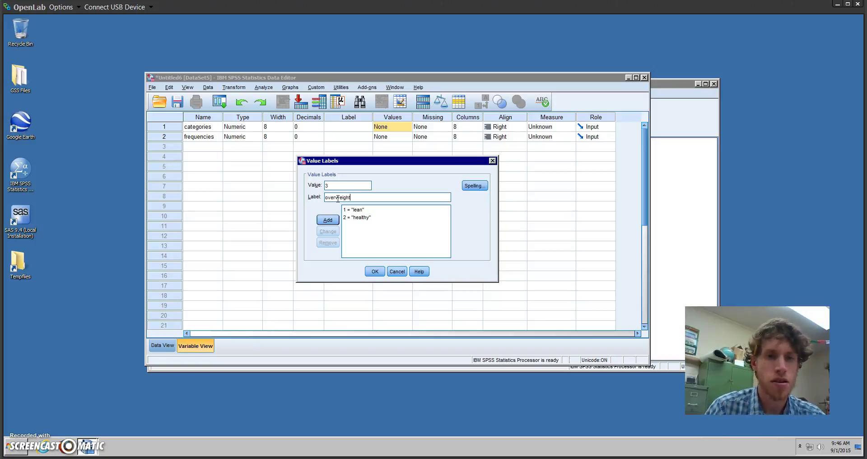
{"action": "left_click", "coordinate": [328, 220]}
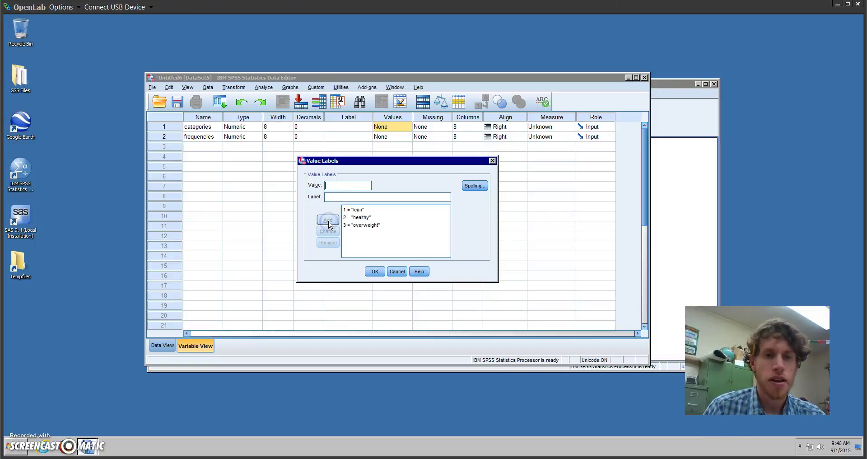
{"action": "left_click", "coordinate": [334, 197]}
{"action": "type", "text": "o"}
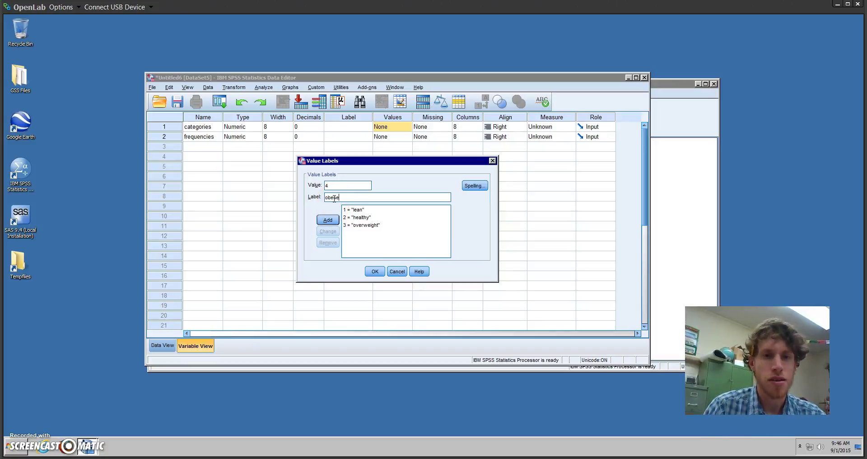
{"action": "type", "text": "bese"}
{"action": "left_click", "coordinate": [327, 220]}
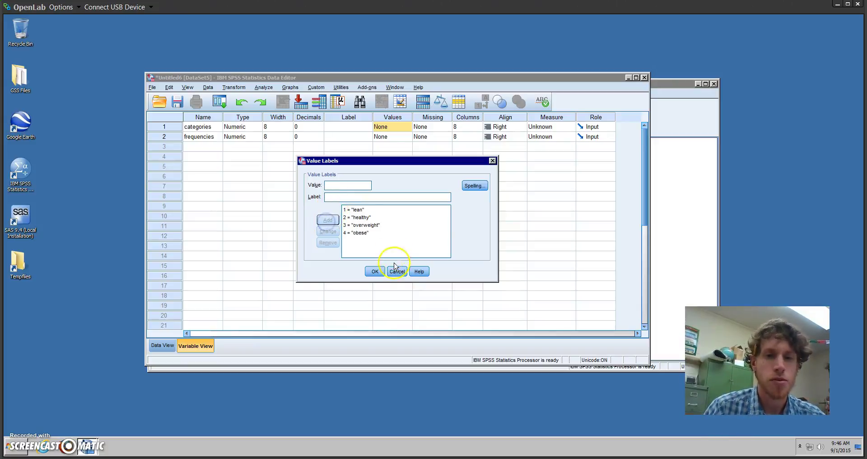
{"action": "left_click", "coordinate": [374, 272]}
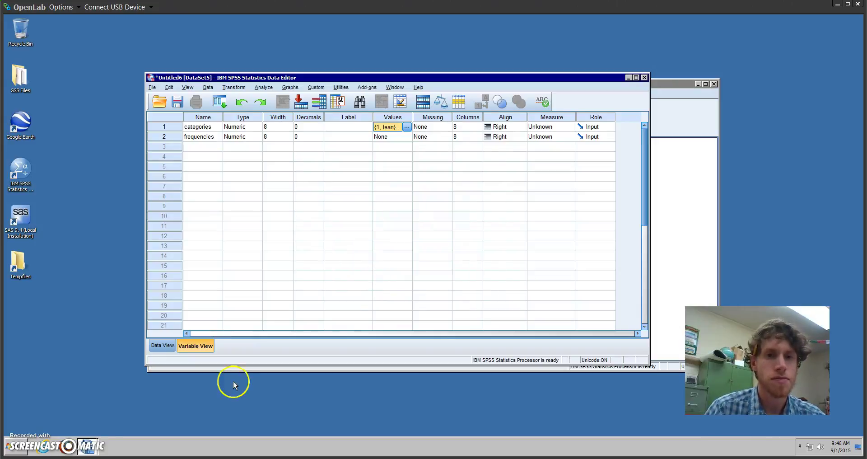
{"action": "left_click", "coordinate": [89, 448]}
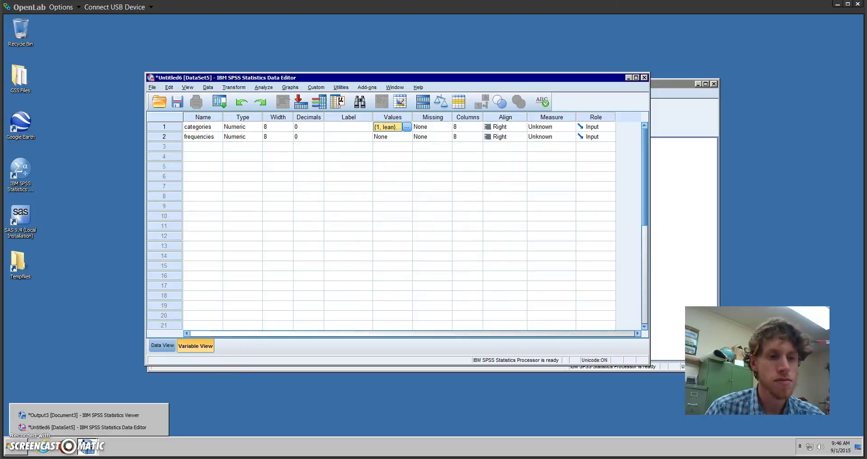
{"action": "left_click", "coordinate": [85, 427]}
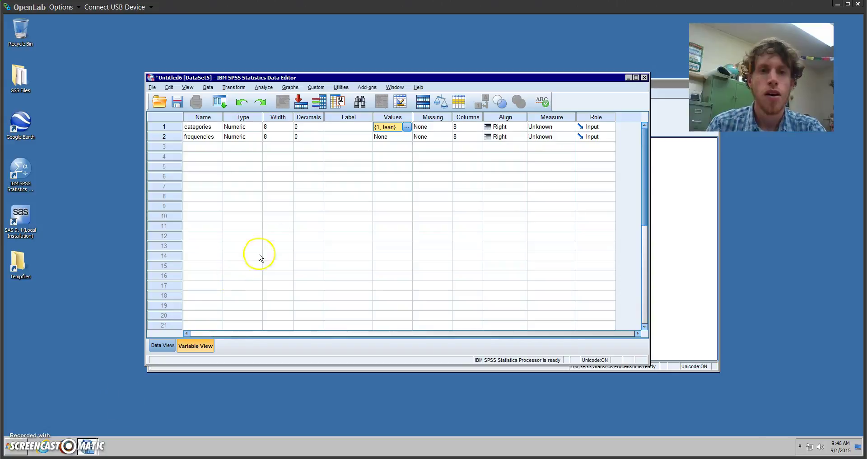
Enter the category codes 1, 2, 3 and 4 in the first four cases of the categories variable
{"action": "left_click", "coordinate": [162, 350]}
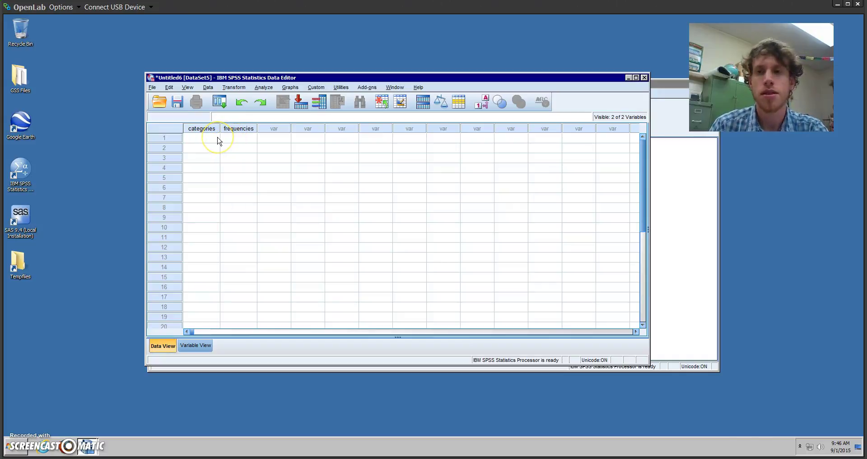
{"action": "left_click", "coordinate": [217, 141]}
{"action": "left_click", "coordinate": [237, 116]}
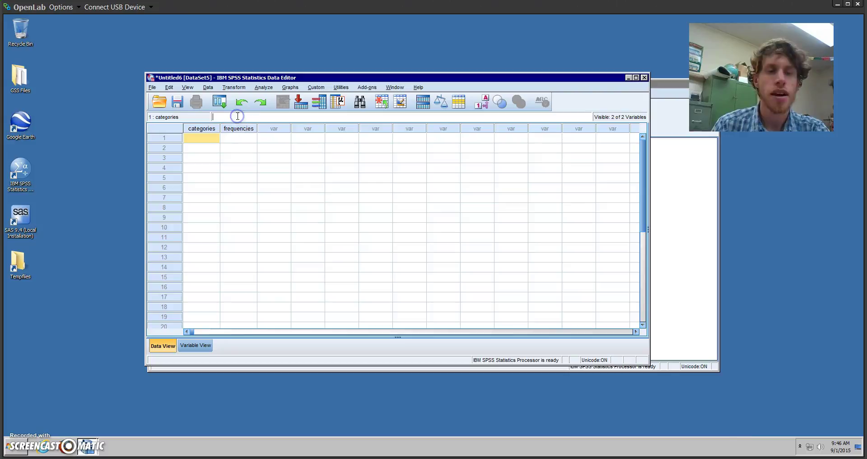
{"action": "left_click", "coordinate": [55, 388]}
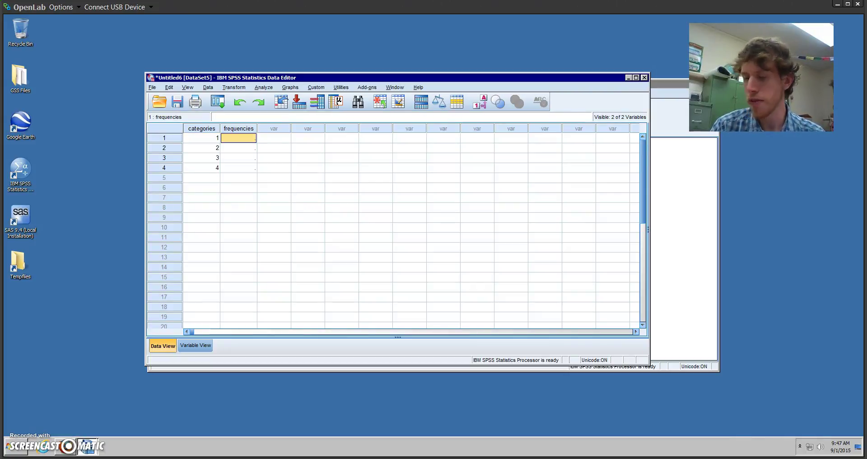
Enter the frequencies 15, 30, 35 and 20 for categories 1 to 4
{"action": "type", "text": "15"}
{"action": "key", "text": "Return"}
{"action": "type", "text": "30"}
{"action": "key", "text": "Return"}
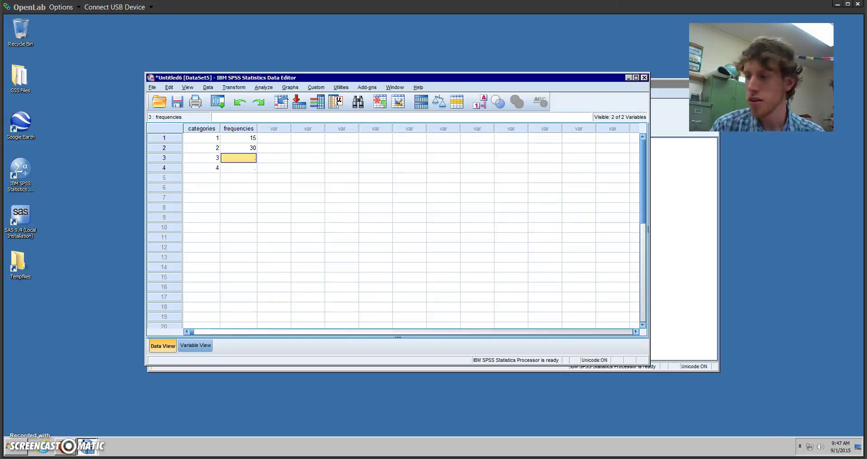
{"action": "type", "text": "35"}
{"action": "key", "text": "Return"}
{"action": "type", "text": "20"}
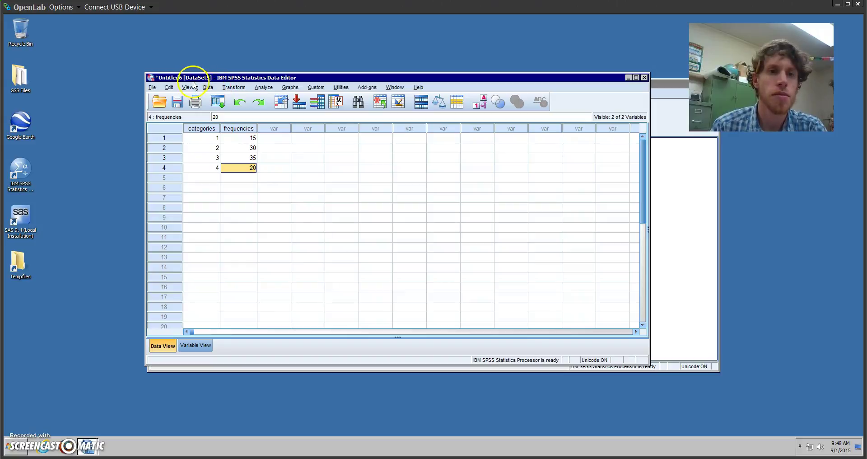
Weight the cases by the frequencies variable
{"action": "left_click", "coordinate": [208, 87]}
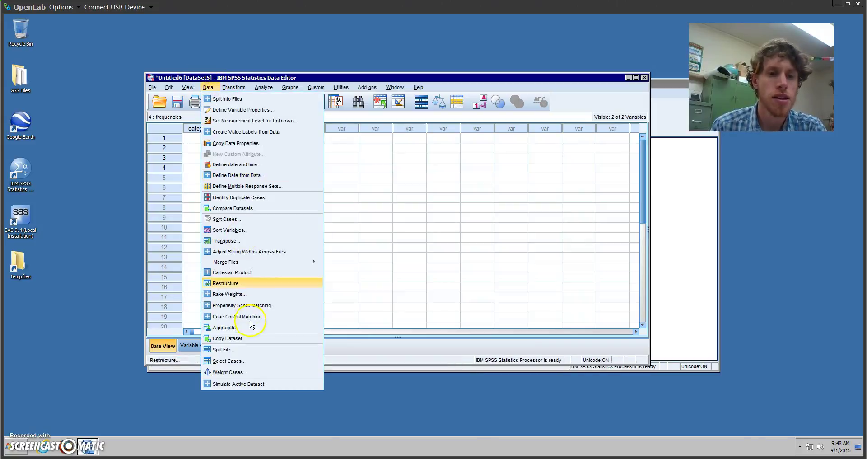
{"action": "left_click", "coordinate": [247, 372]}
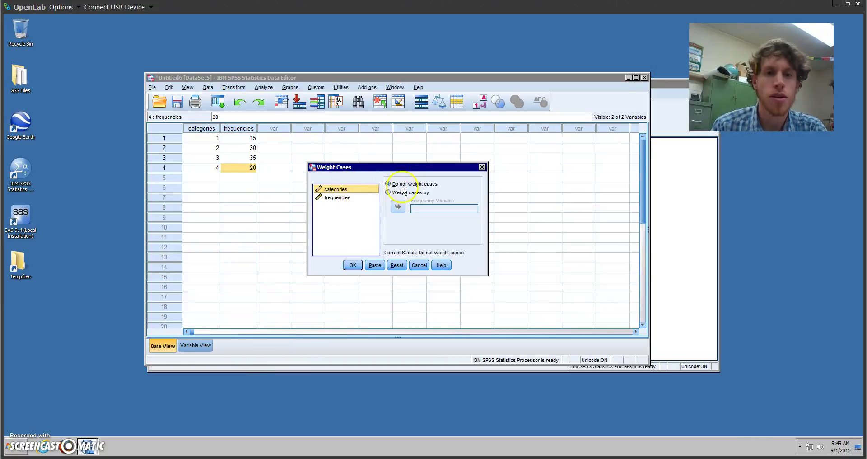
{"action": "left_click", "coordinate": [360, 197]}
{"action": "left_click", "coordinate": [388, 192]}
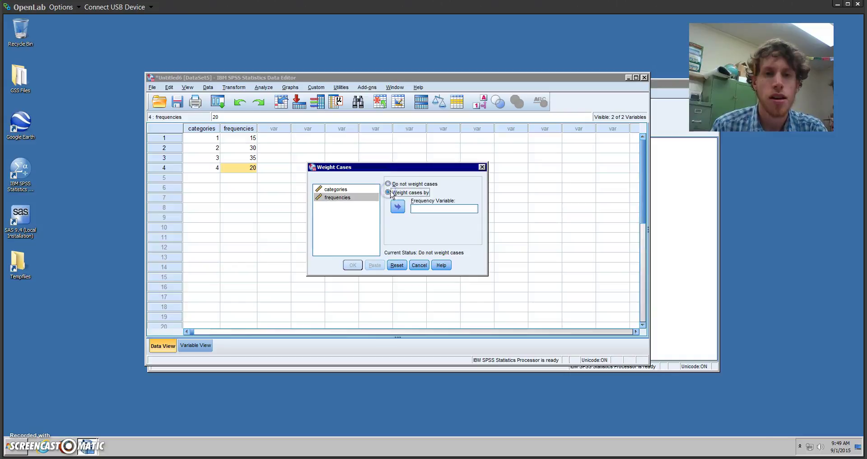
{"action": "left_click_drag", "start_coordinate": [343, 200], "coordinate": [436, 207]}
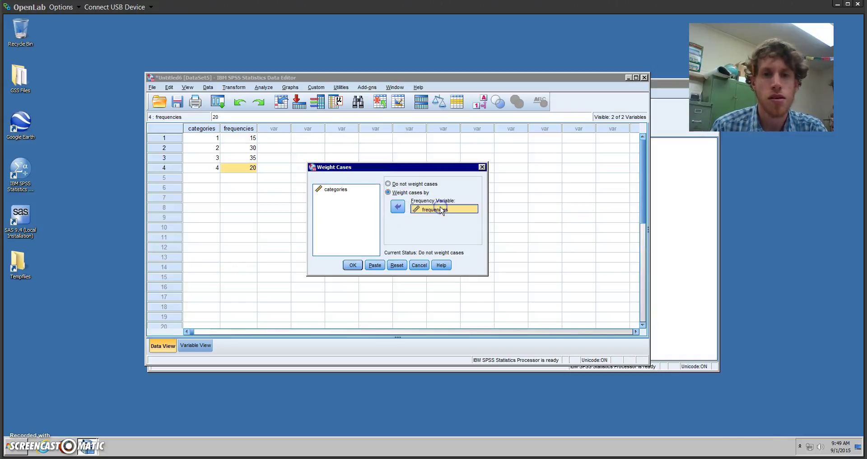
{"action": "left_click", "coordinate": [353, 262]}
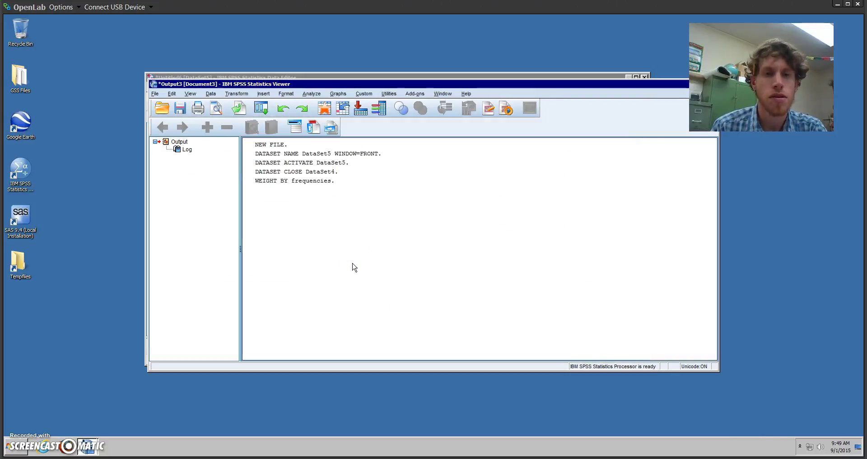
Set up a Frequencies analysis of the categories variable, paste it as syntax, and run that syntax
{"action": "left_click", "coordinate": [206, 368]}
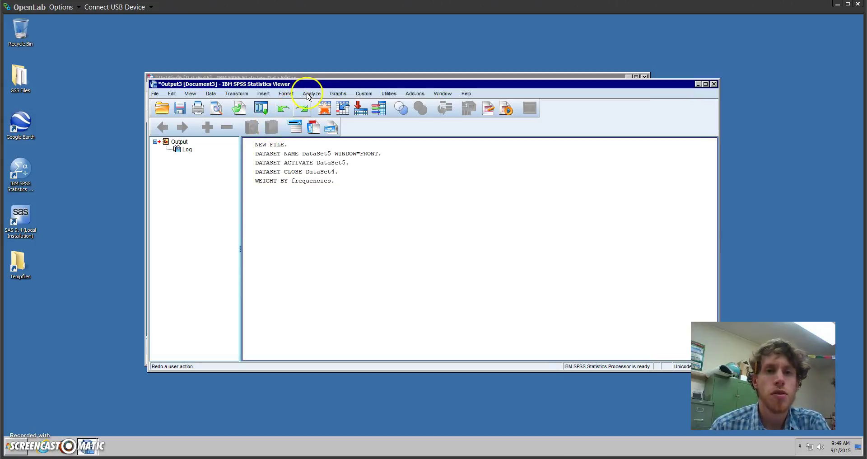
{"action": "left_click", "coordinate": [308, 94]}
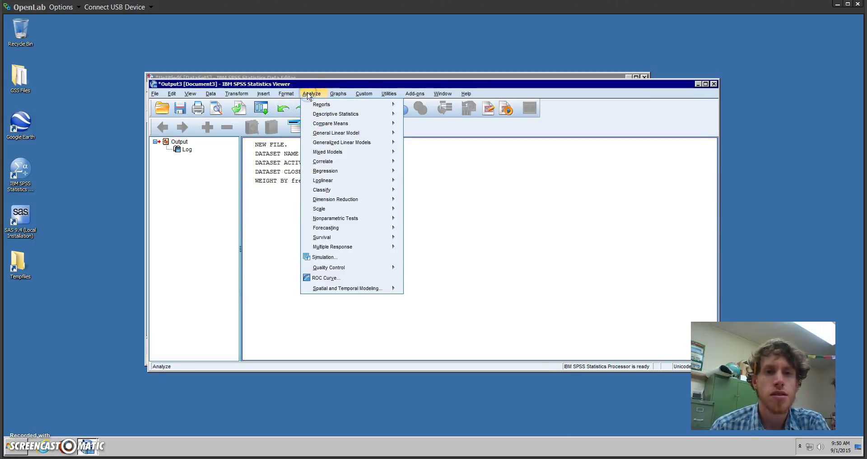
{"action": "mouse_move", "coordinate": [345, 117]}
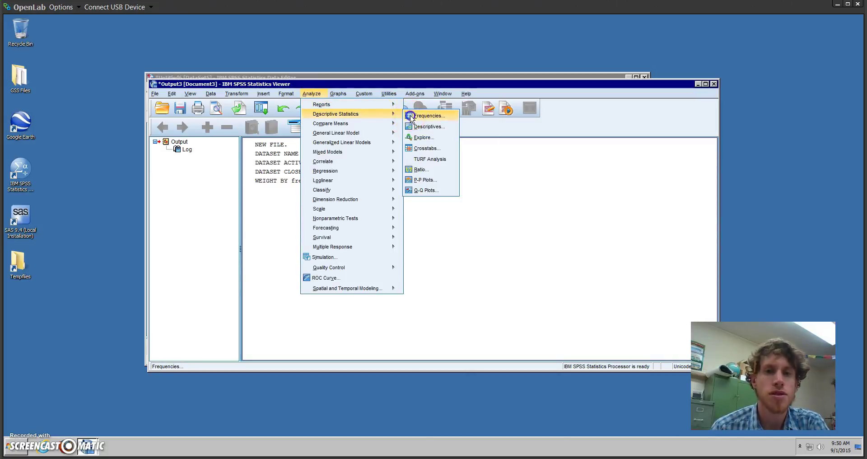
{"action": "left_click", "coordinate": [411, 116]}
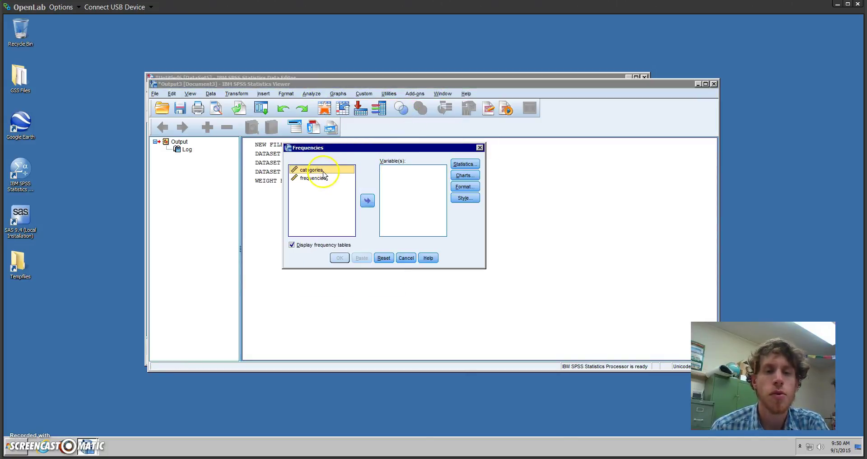
{"action": "left_click", "coordinate": [367, 200]}
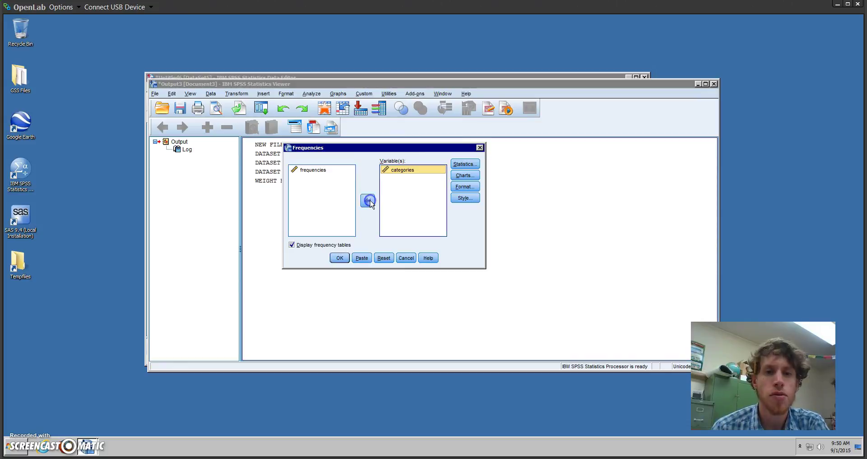
{"action": "left_click", "coordinate": [361, 258]}
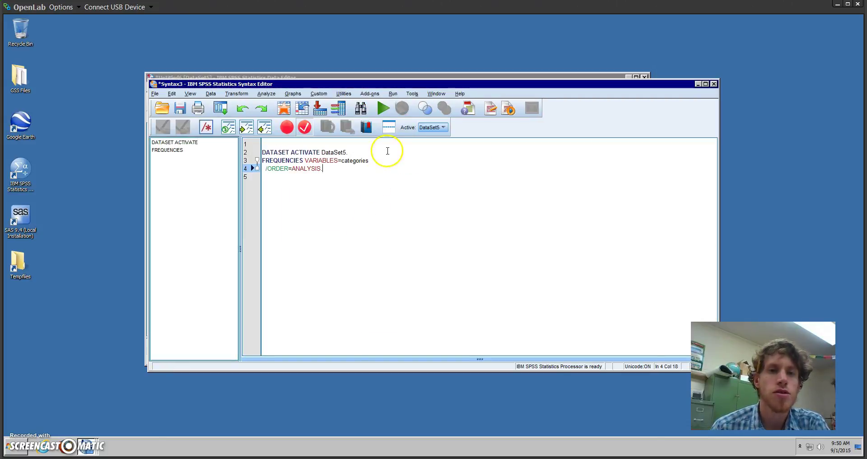
{"action": "left_click", "coordinate": [382, 108]}
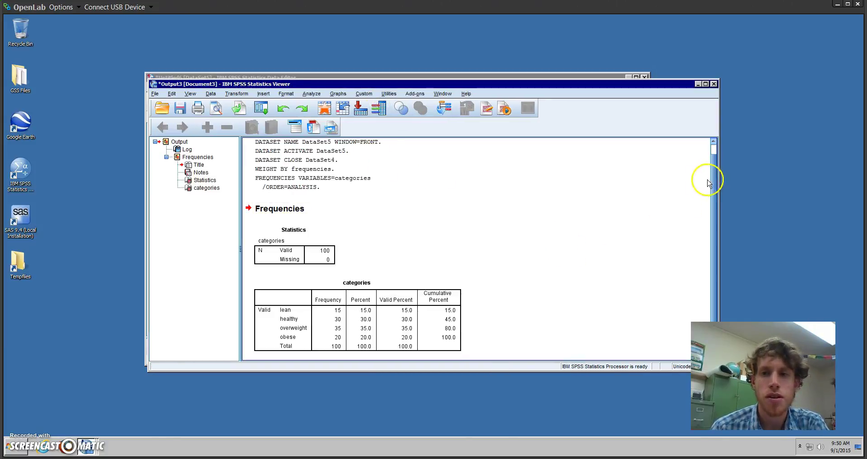
Examine the categories frequency table in the output, including the valid percent and cumulative percent for each weight category
{"action": "left_click", "coordinate": [712, 198]}
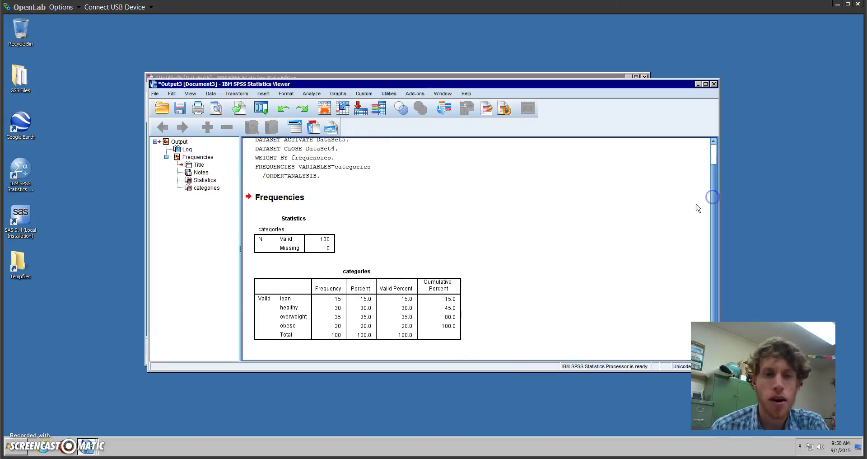
{"action": "left_click", "coordinate": [431, 298]}
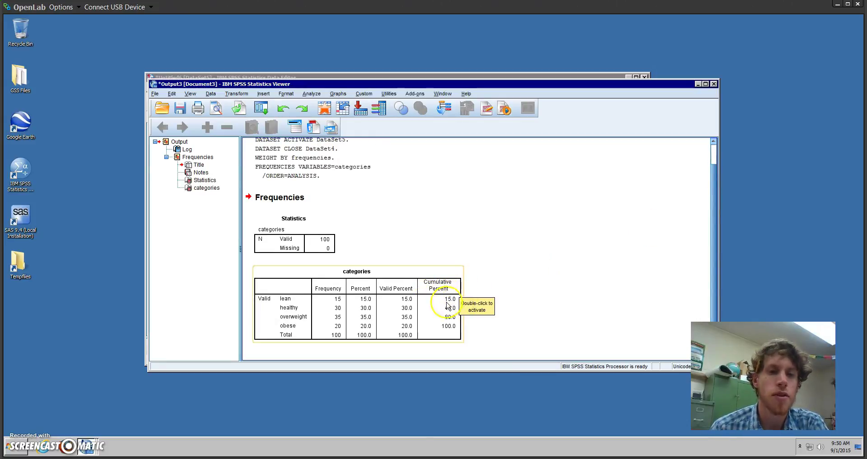
{"action": "left_click", "coordinate": [537, 310]}
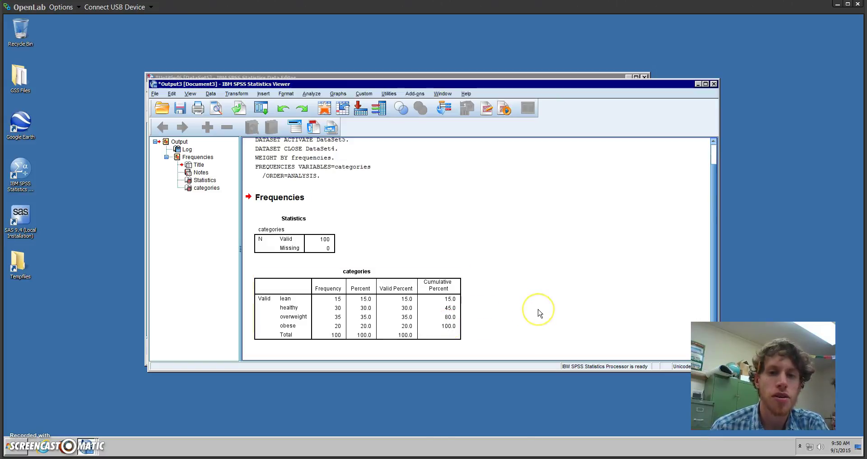
{"action": "left_click", "coordinate": [413, 301]}
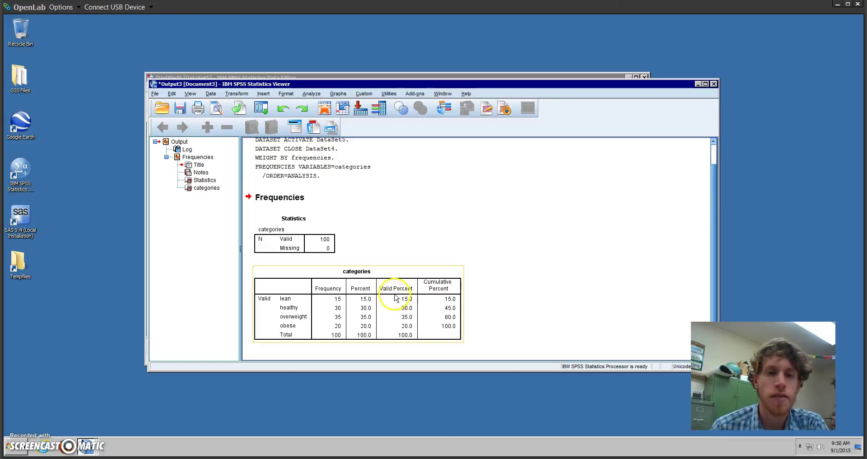
{"action": "left_click", "coordinate": [522, 286]}
{"action": "left_click", "coordinate": [391, 289]}
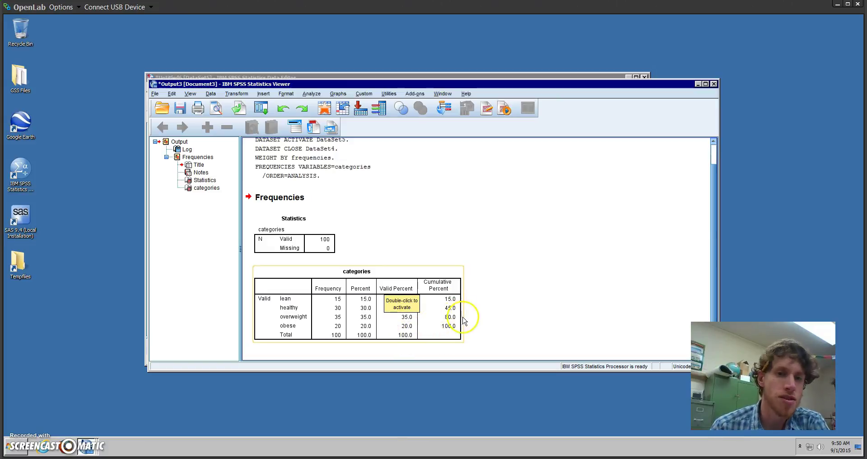
{"action": "left_click", "coordinate": [467, 320]}
{"action": "left_click", "coordinate": [430, 285]}
{"action": "left_click", "coordinate": [455, 209]}
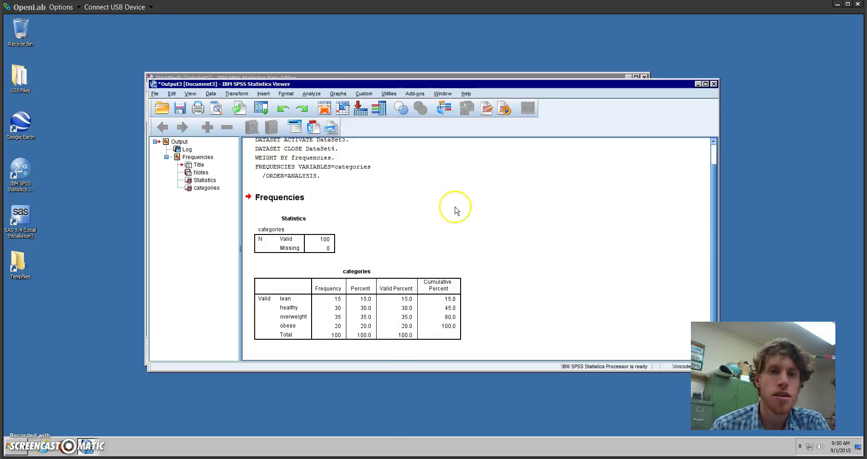